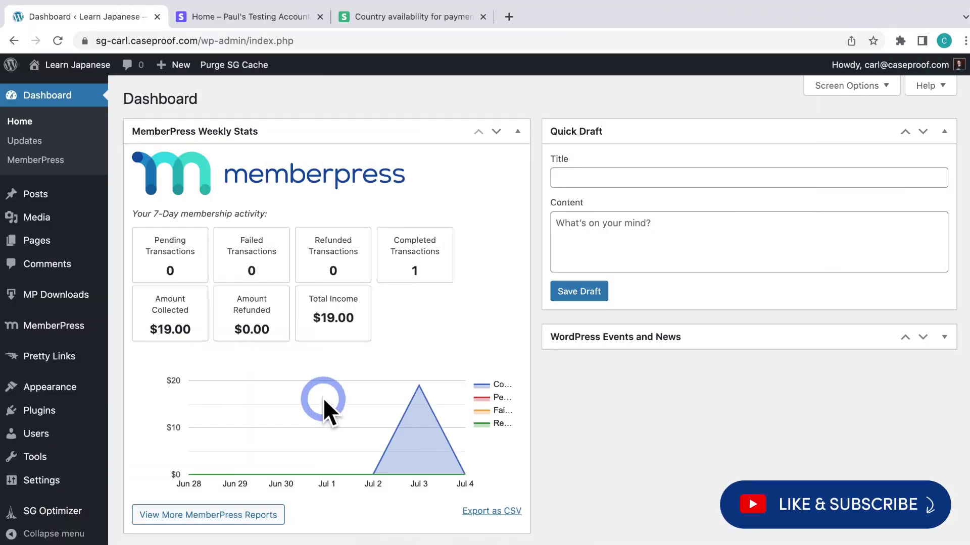
Step: Open MemberPress Settings, go to the Payments tab and scroll to the Stripe gateway panel
{"action": "mouse_move", "coordinate": [86, 329]}
{"action": "left_click", "coordinate": [143, 478]}
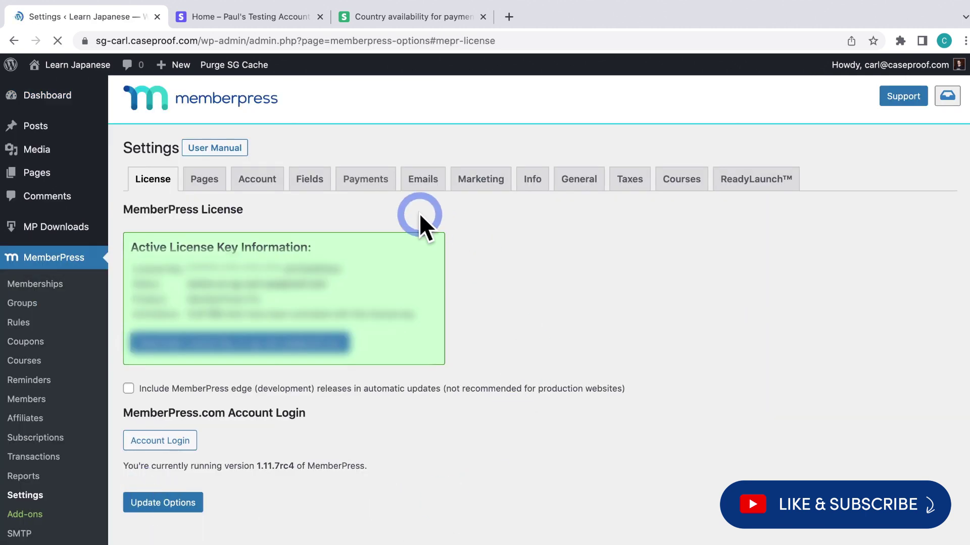
{"action": "left_click", "coordinate": [372, 182]}
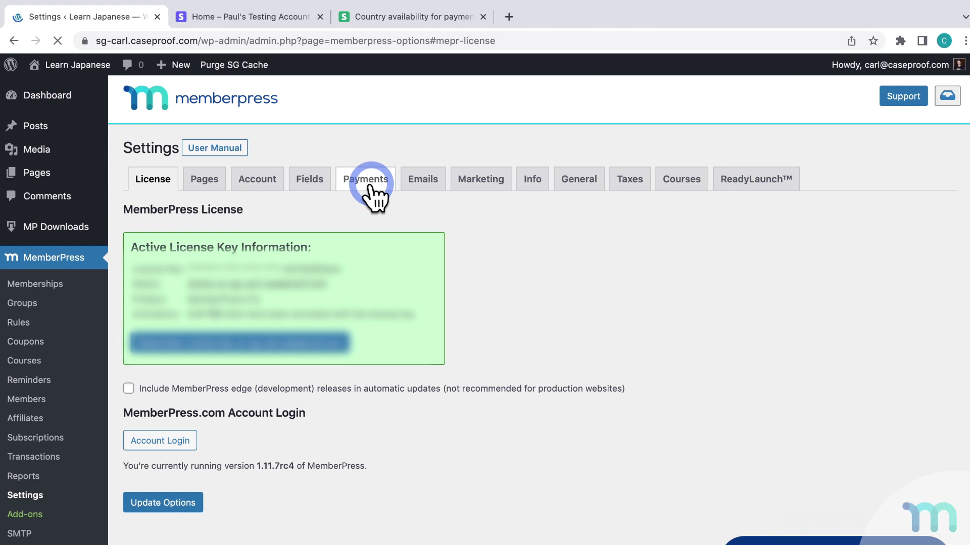
{"action": "scroll", "coordinate": [374, 222], "scroll_direction": "down", "scroll_amount": 3}
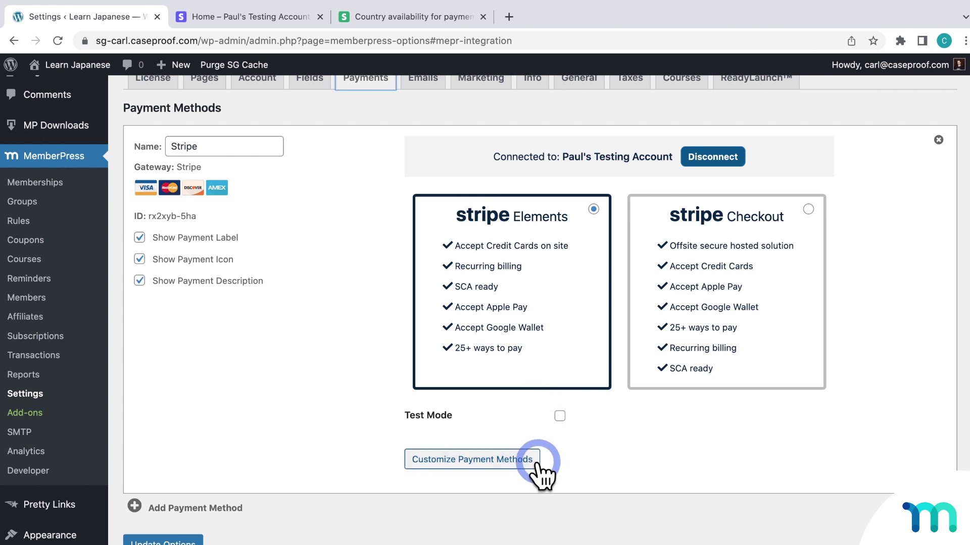
Step: Open Stripe's Customize Payment Methods list, then view Stripe's country availability docs page
{"action": "left_click", "coordinate": [510, 461]}
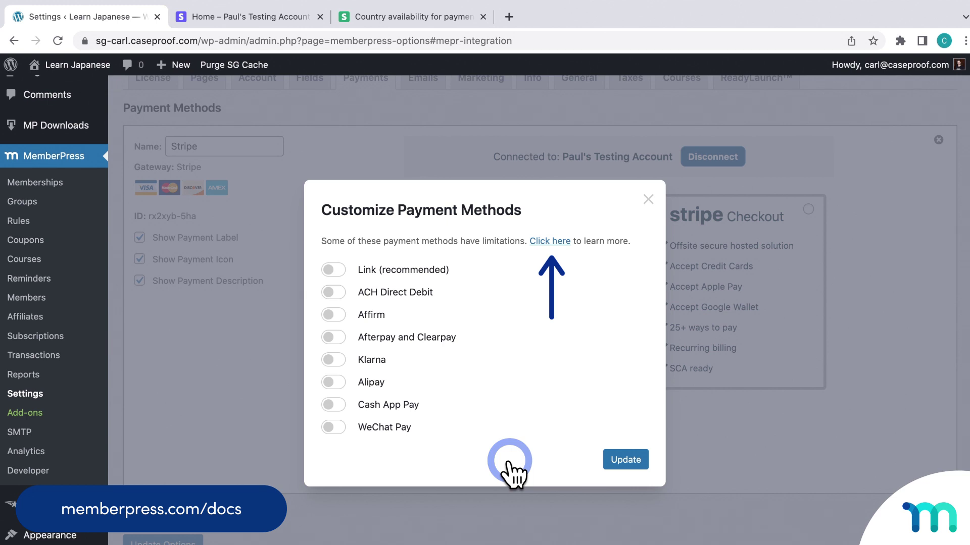
{"action": "left_click", "coordinate": [410, 17]}
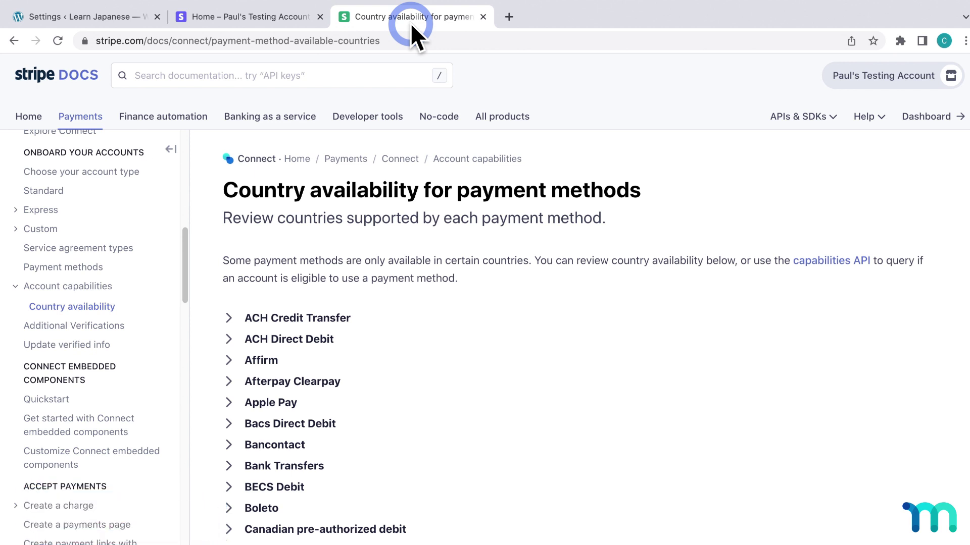
Step: Return to the MemberPress tab showing the Customize Payment Methods dialog, all methods off
{"action": "left_click", "coordinate": [125, 14]}
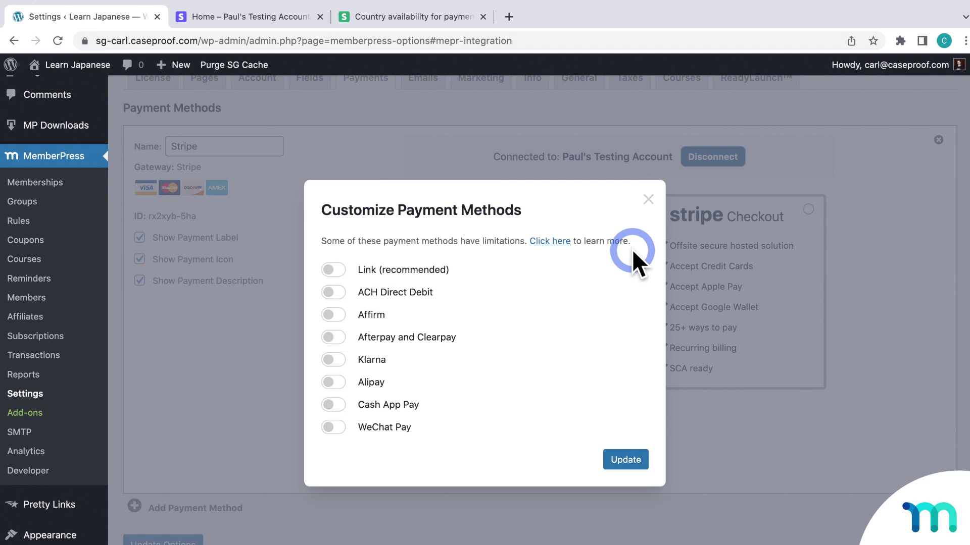
Step: Close the payment methods dialog and check the General tab's currency code is USD
{"action": "left_click", "coordinate": [647, 199]}
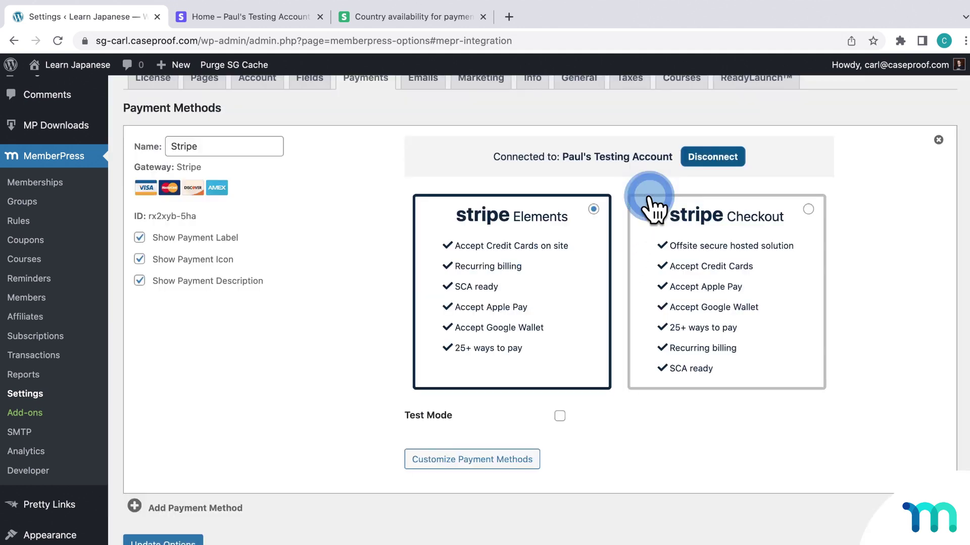
{"action": "scroll", "coordinate": [580, 99], "scroll_direction": "up", "scroll_amount": 1}
{"action": "left_click", "coordinate": [577, 96]}
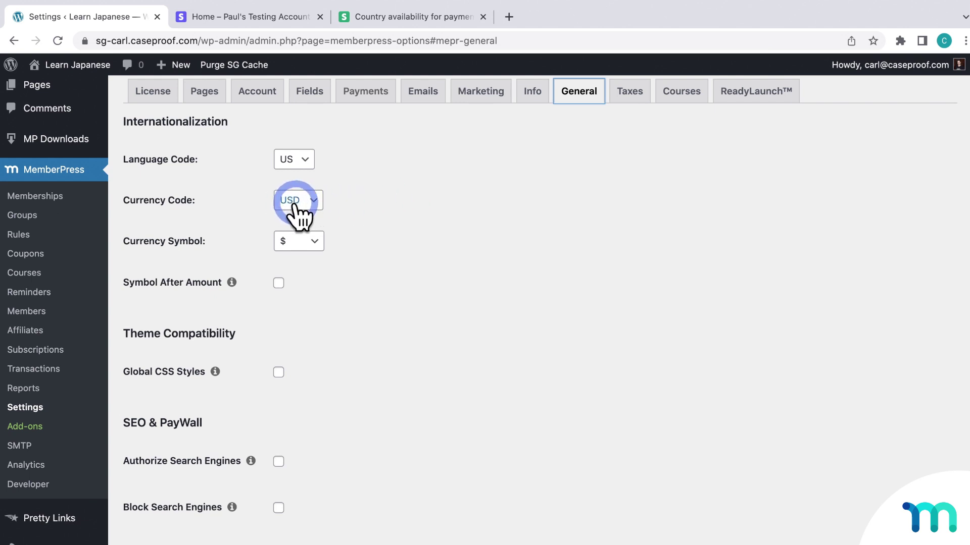
Step: Return to Payments, reopen Customize Payment Methods, then view the Stripe dashboard home page
{"action": "left_click", "coordinate": [366, 96]}
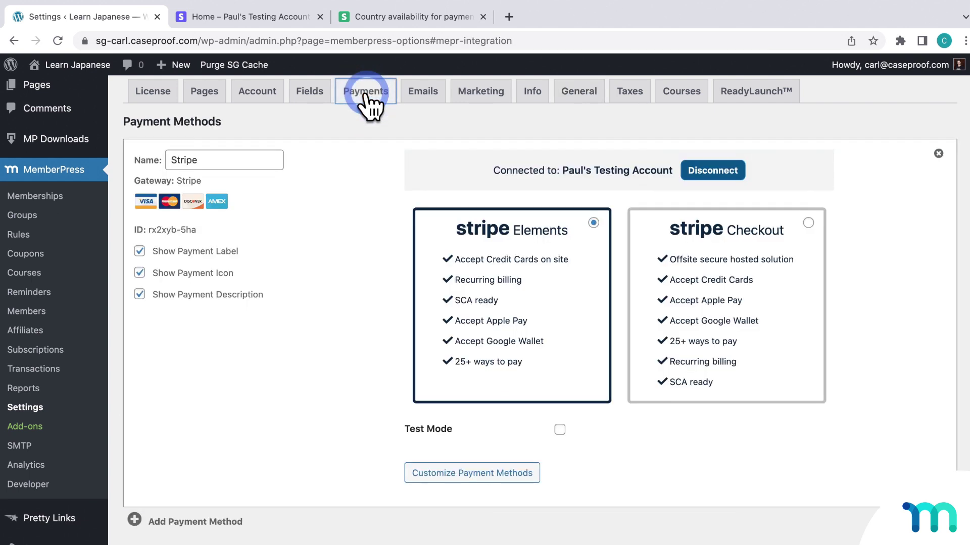
{"action": "left_click", "coordinate": [494, 473]}
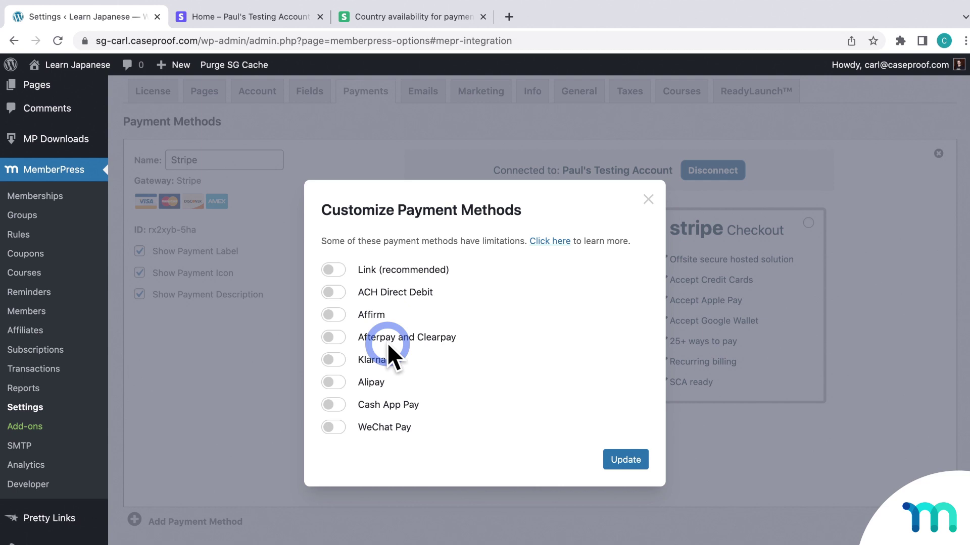
{"action": "left_click", "coordinate": [249, 20]}
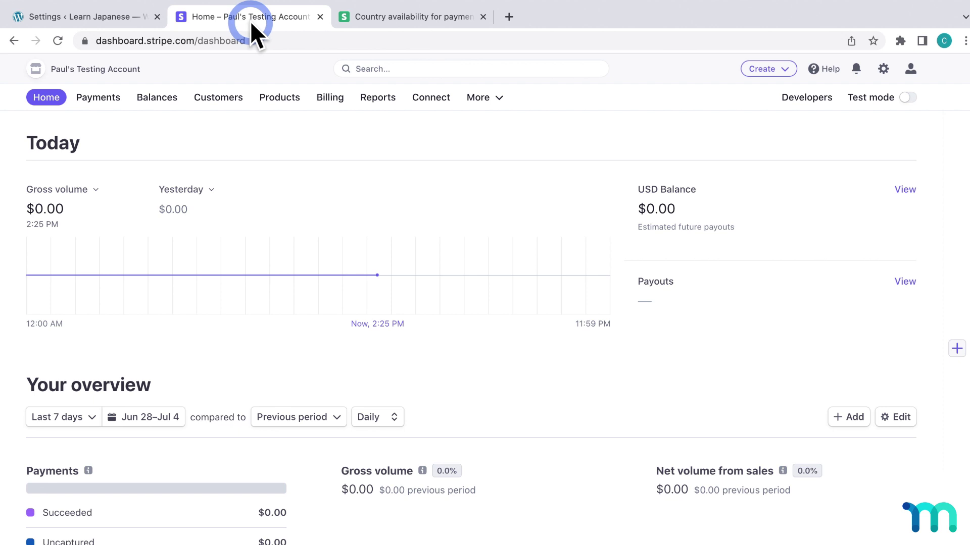
Step: In Stripe's settings, open Payment methods and turn on Cash App Pay under Wallets
{"action": "left_click", "coordinate": [883, 69]}
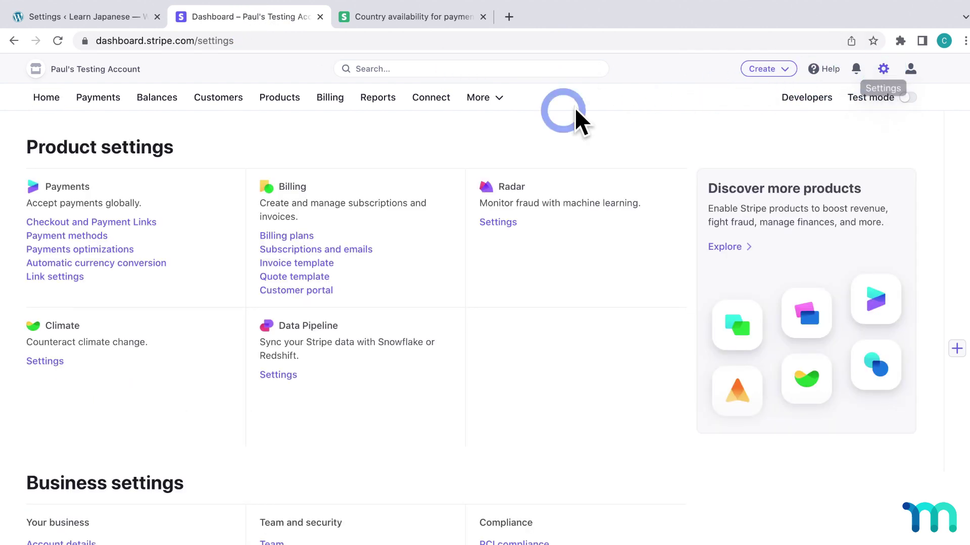
{"action": "left_click", "coordinate": [101, 234]}
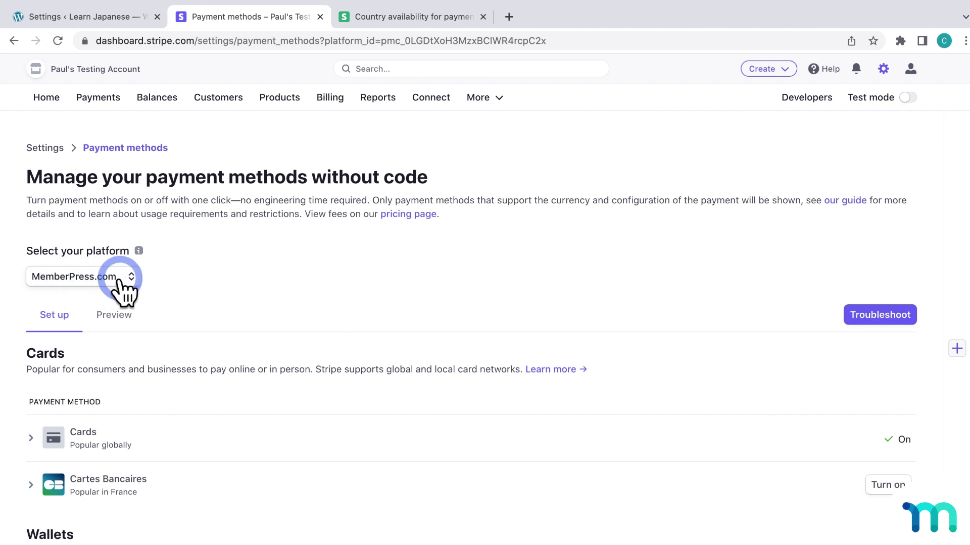
{"action": "scroll", "coordinate": [301, 275], "scroll_direction": "down", "scroll_amount": 1}
{"action": "scroll", "coordinate": [320, 276], "scroll_direction": "down", "scroll_amount": 6}
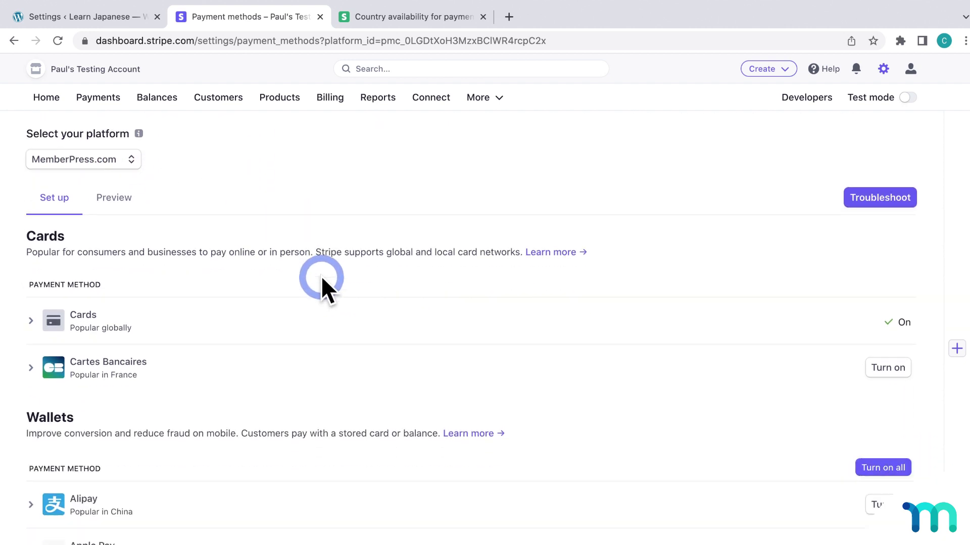
{"action": "scroll", "coordinate": [320, 276], "scroll_direction": "down", "scroll_amount": 6}
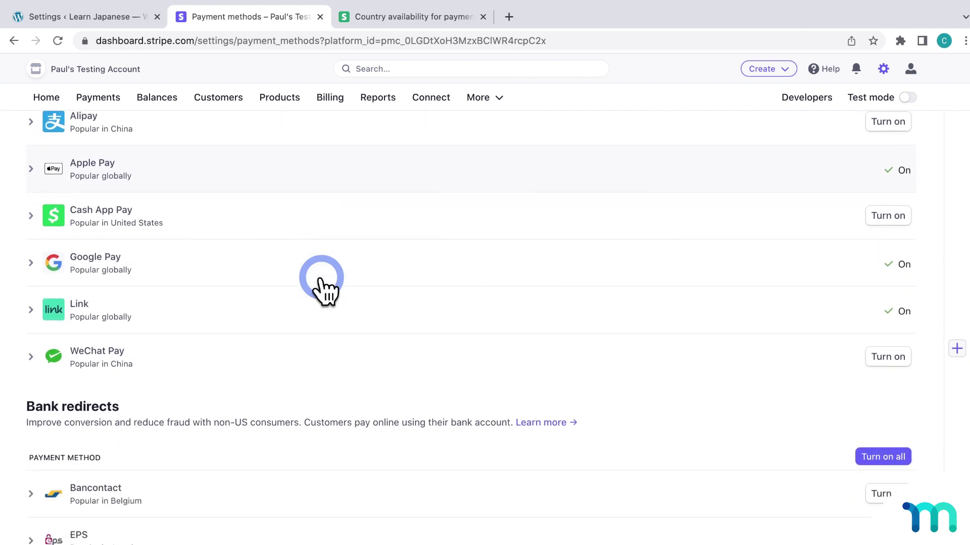
{"action": "scroll", "coordinate": [320, 276], "scroll_direction": "down", "scroll_amount": 3}
{"action": "scroll", "coordinate": [321, 276], "scroll_direction": "up", "scroll_amount": 7}
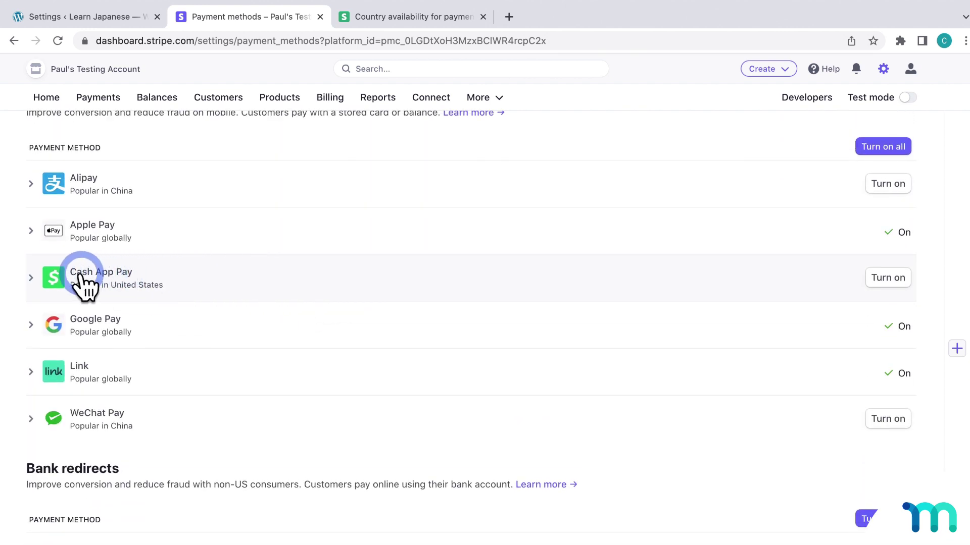
{"action": "left_click", "coordinate": [902, 279]}
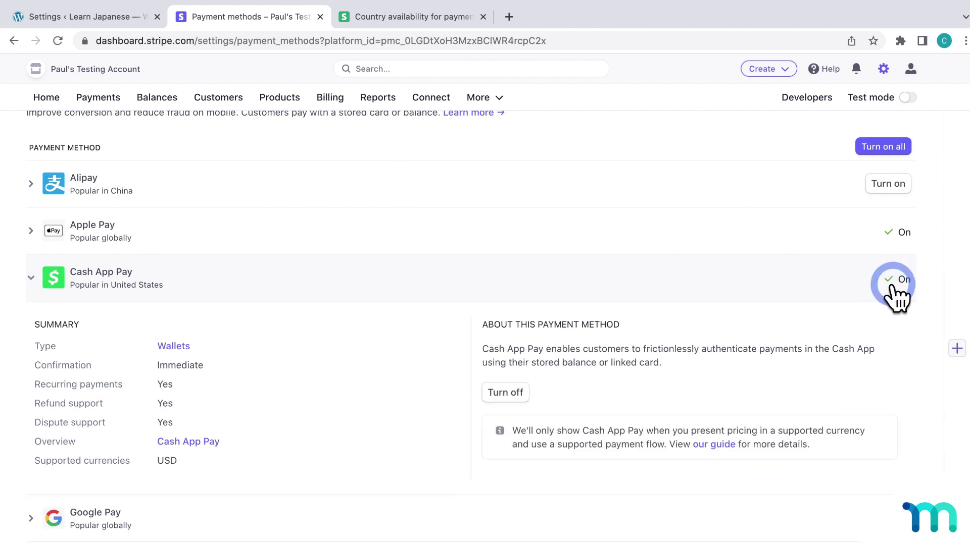
Step: Back in MemberPress, toggle Cash App Pay on in Customize Payment Methods and click Update
{"action": "left_click", "coordinate": [135, 19]}
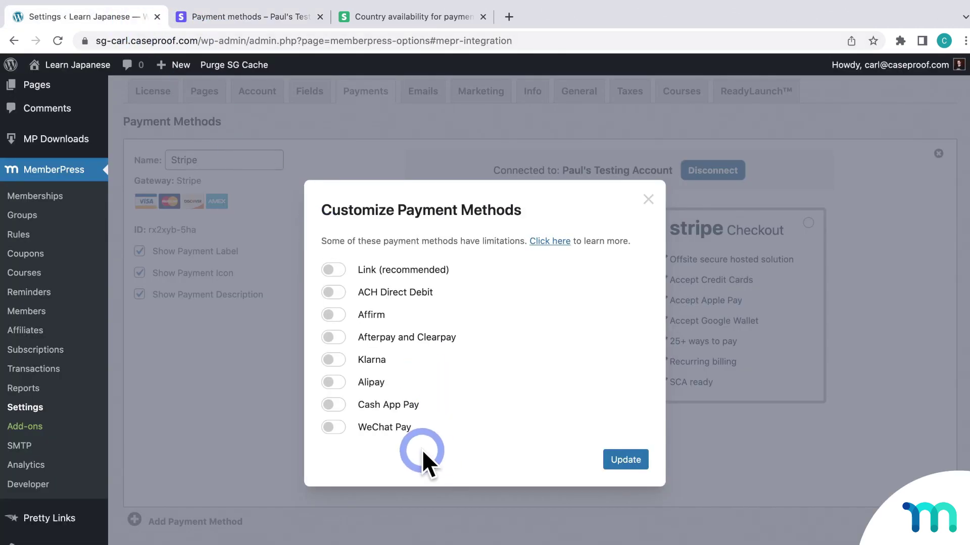
{"action": "left_click", "coordinate": [335, 405]}
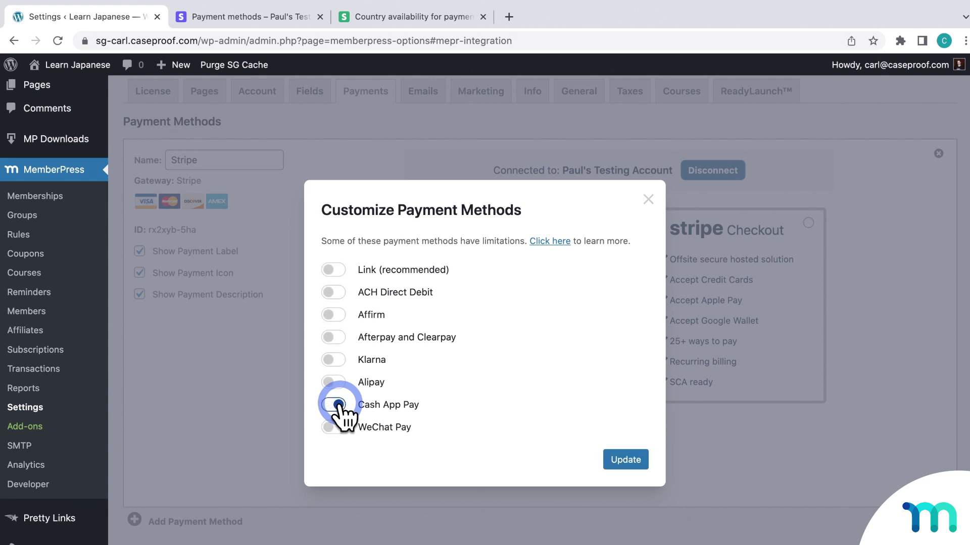
{"action": "left_click", "coordinate": [624, 460]}
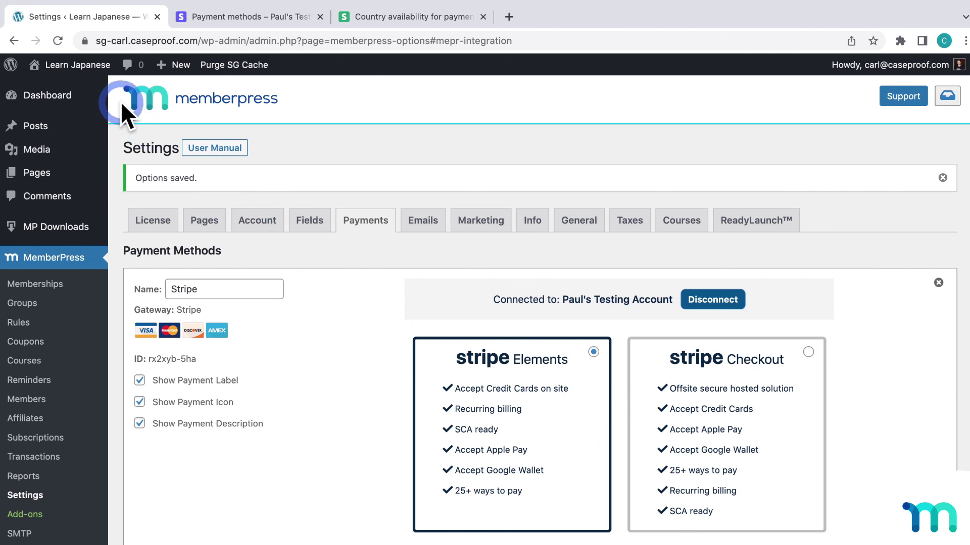
Step: Open the Learn Japanese site in an Incognito window via Visit Site
{"action": "mouse_move", "coordinate": [96, 70]}
{"action": "right_click", "coordinate": [100, 90]}
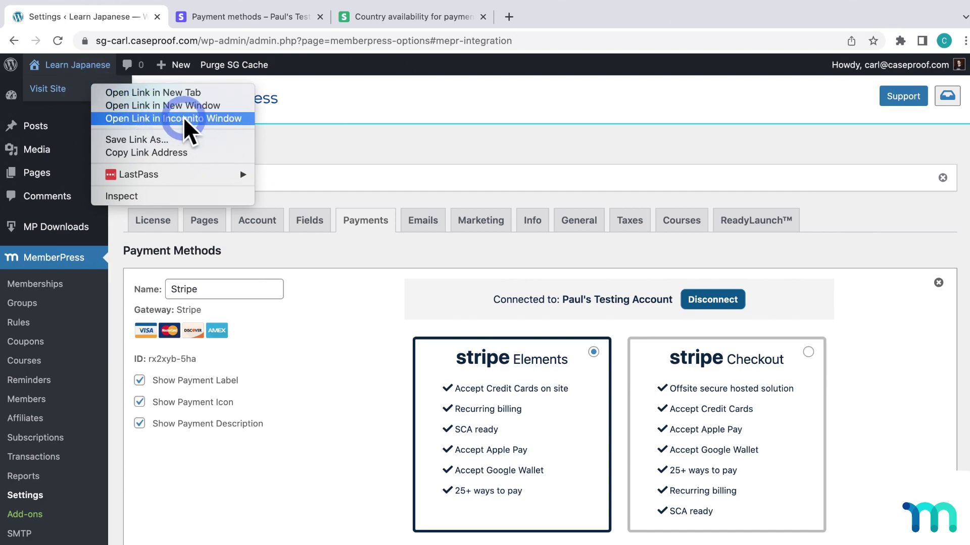
{"action": "left_click", "coordinate": [208, 118]}
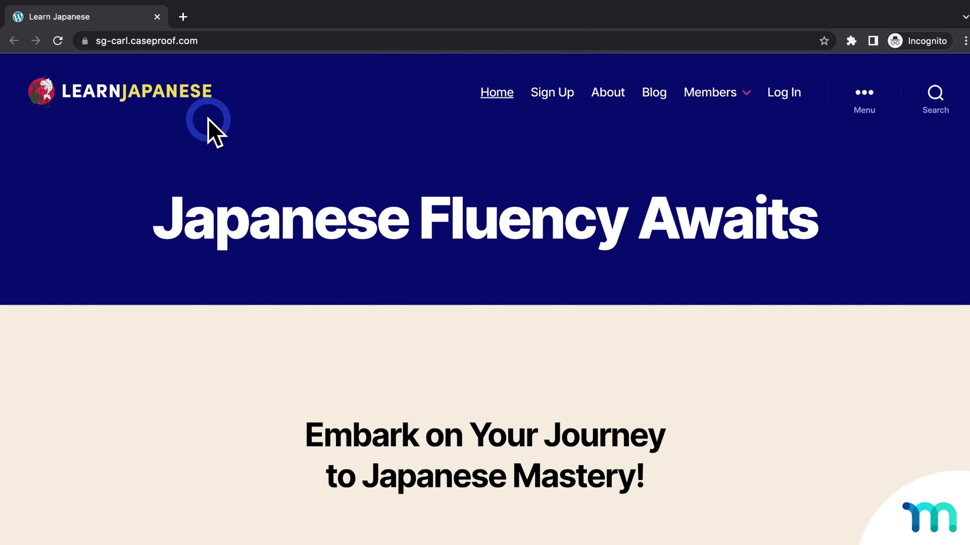
Step: Sign up for the Monthly plan and choose Cash App Pay as the payment method
{"action": "left_click", "coordinate": [556, 93]}
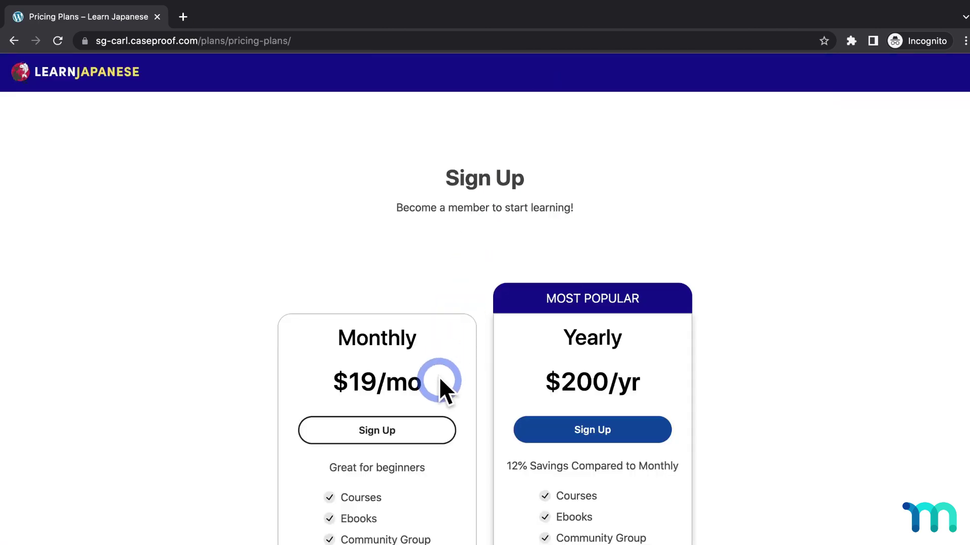
{"action": "left_click", "coordinate": [429, 427]}
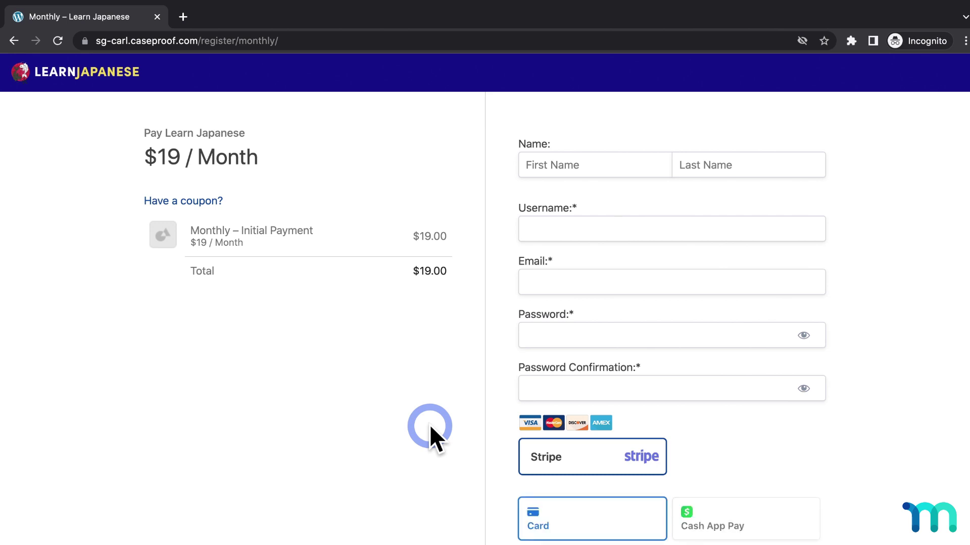
{"action": "scroll", "coordinate": [885, 326], "scroll_direction": "down", "scroll_amount": 4}
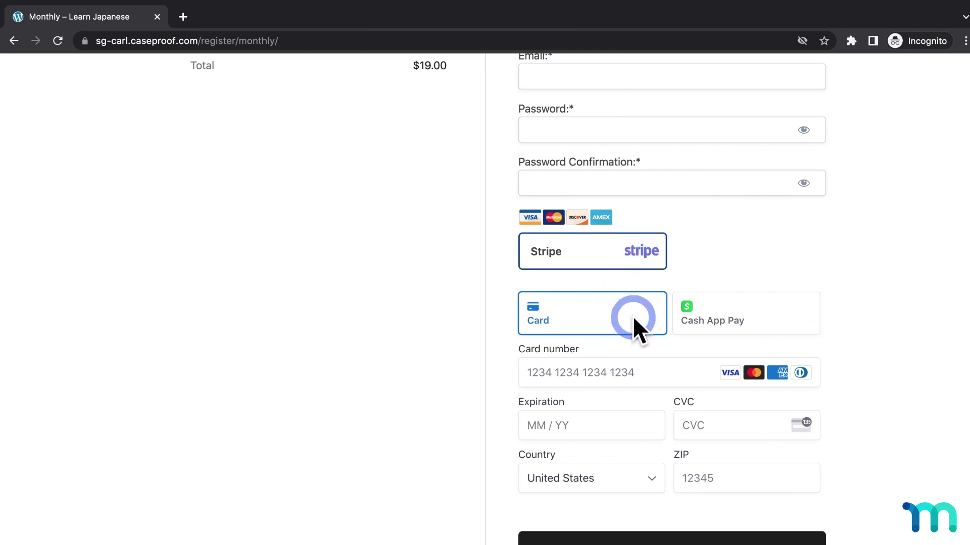
{"action": "left_click", "coordinate": [766, 319]}
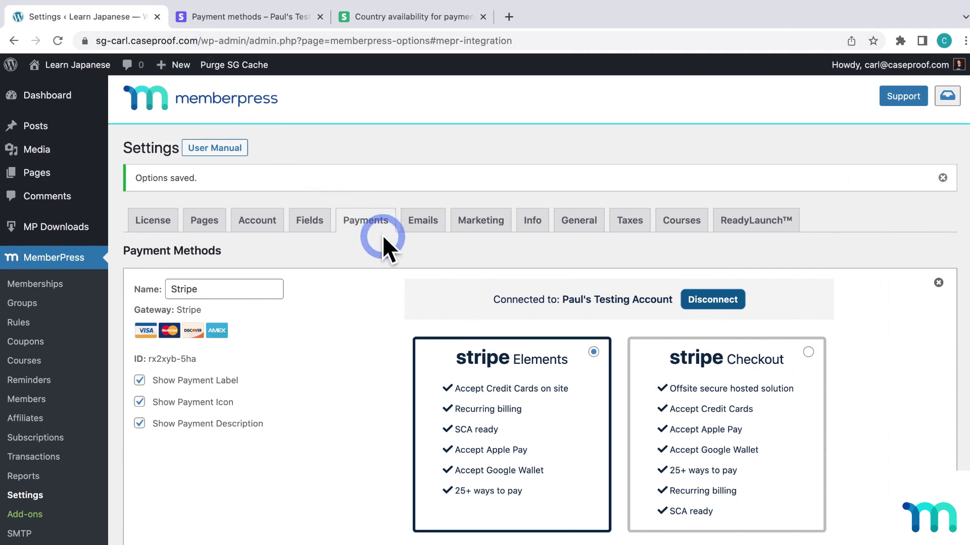
Step: Change the General tab's Currency Code from USD to EUR and save with Update Options
{"action": "left_click", "coordinate": [588, 222]}
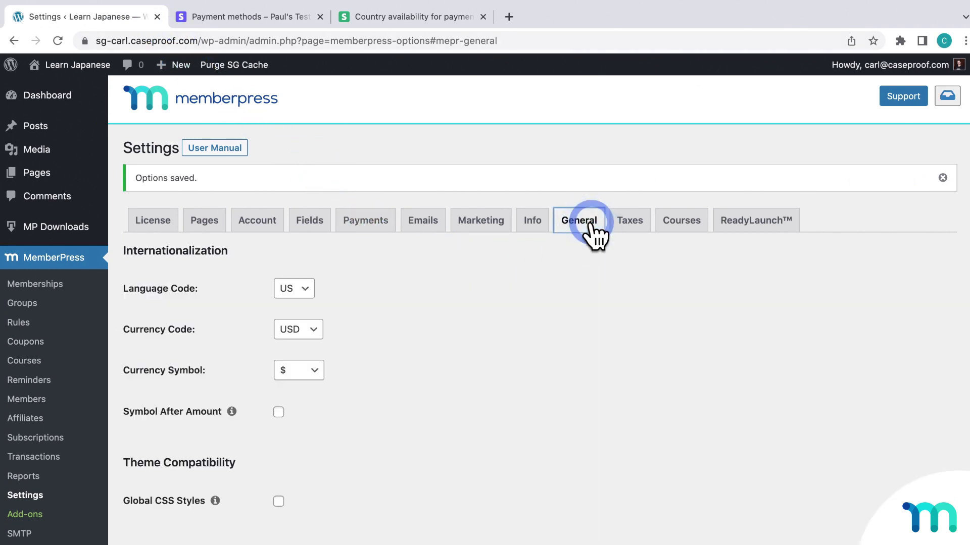
{"action": "scroll", "coordinate": [590, 222], "scroll_direction": "down", "scroll_amount": 3}
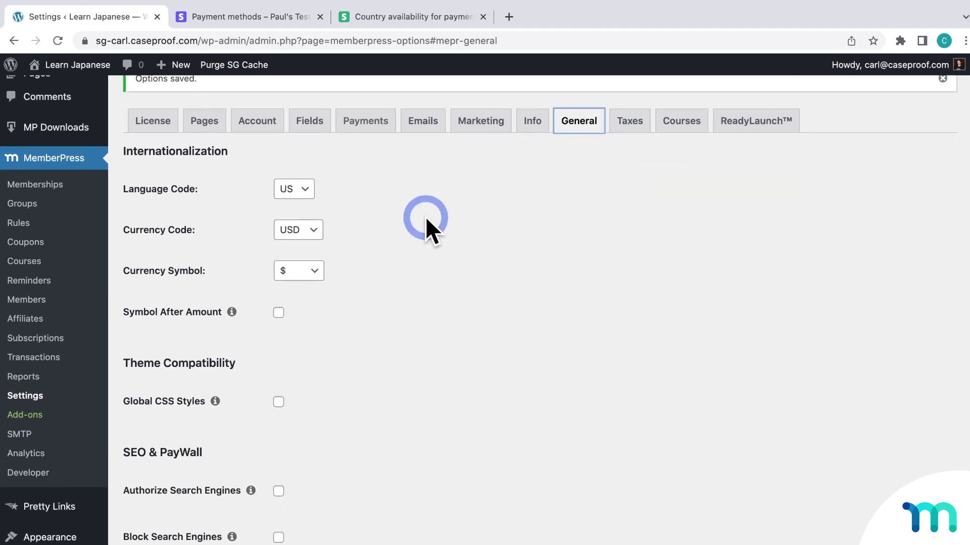
{"action": "left_click", "coordinate": [314, 231]}
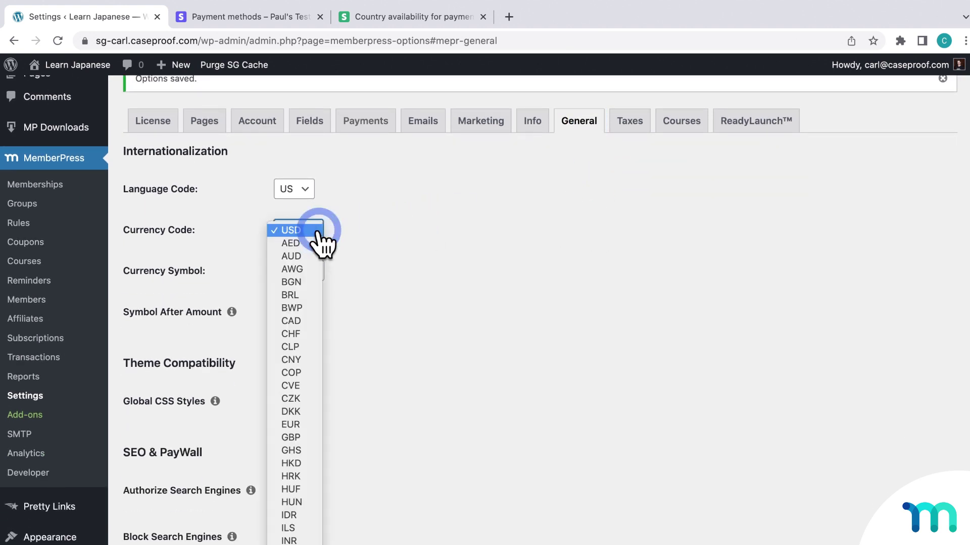
{"action": "left_click", "coordinate": [293, 425]}
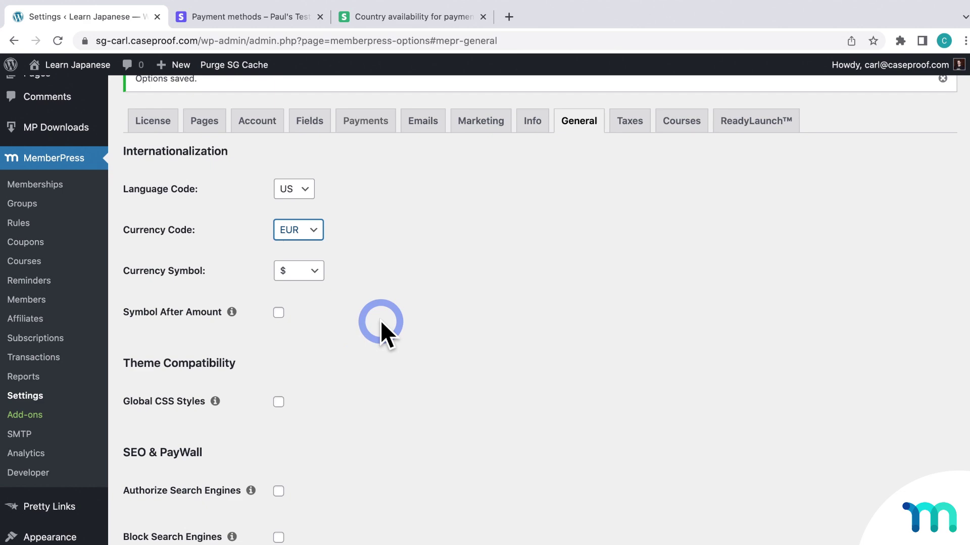
{"action": "scroll", "coordinate": [383, 314], "scroll_direction": "down", "scroll_amount": 20}
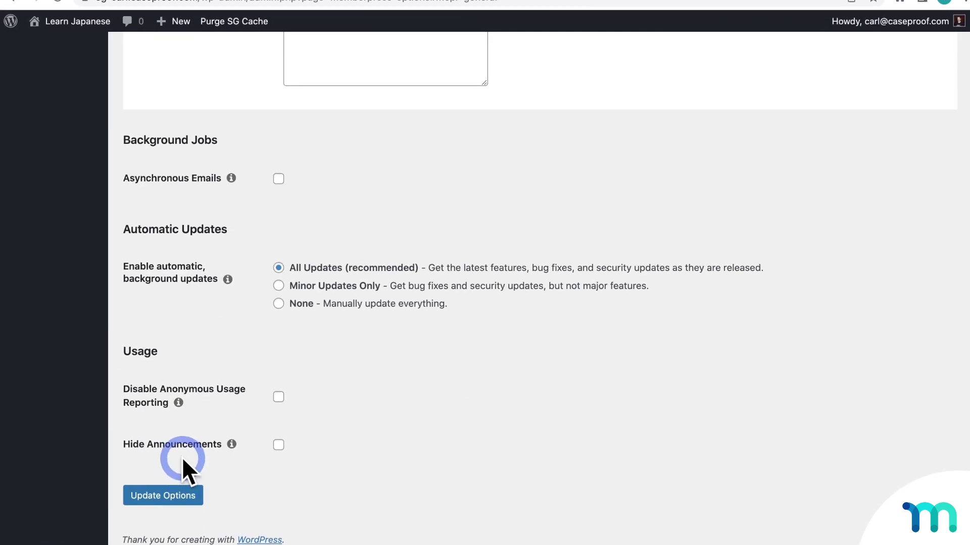
{"action": "left_click", "coordinate": [170, 510]}
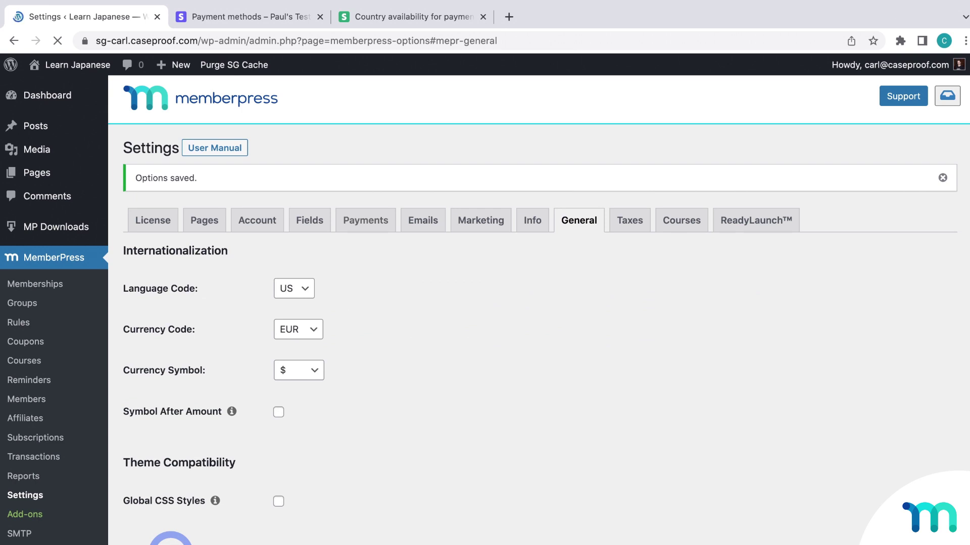
Step: From the Payments tab, open Stripe's Customize Payment Methods, now listing SEPA Direct Debit, iDEAL and Sofort
{"action": "left_click", "coordinate": [368, 228]}
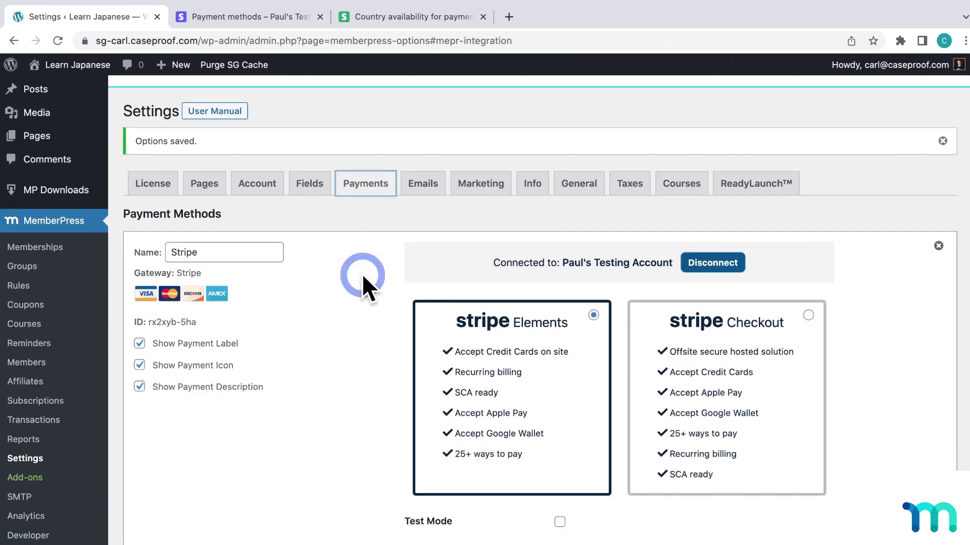
{"action": "scroll", "coordinate": [404, 303], "scroll_direction": "down", "scroll_amount": 5}
{"action": "scroll", "coordinate": [440, 341], "scroll_direction": "up", "scroll_amount": 2}
{"action": "left_click", "coordinate": [523, 467]}
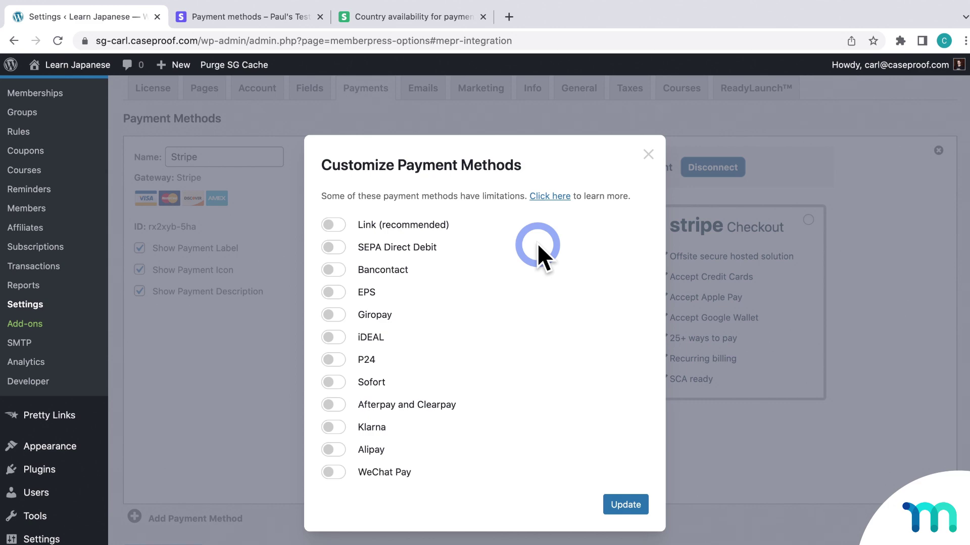
Step: Turn on iDEAL for one-time payments in Stripe's Bank redirects, then return to MemberPress
{"action": "left_click", "coordinate": [248, 17]}
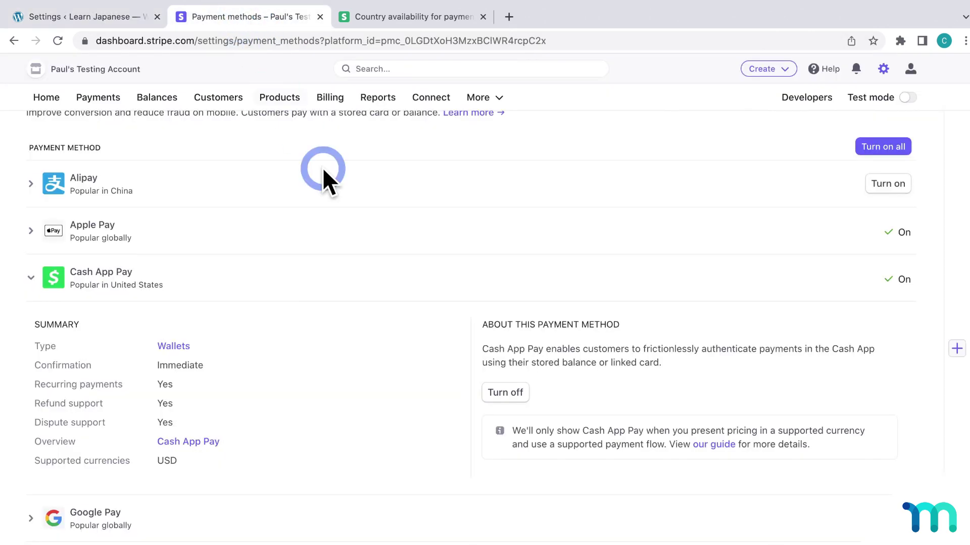
{"action": "scroll", "coordinate": [371, 222], "scroll_direction": "down", "scroll_amount": 7}
{"action": "scroll", "coordinate": [372, 222], "scroll_direction": "down", "scroll_amount": 4}
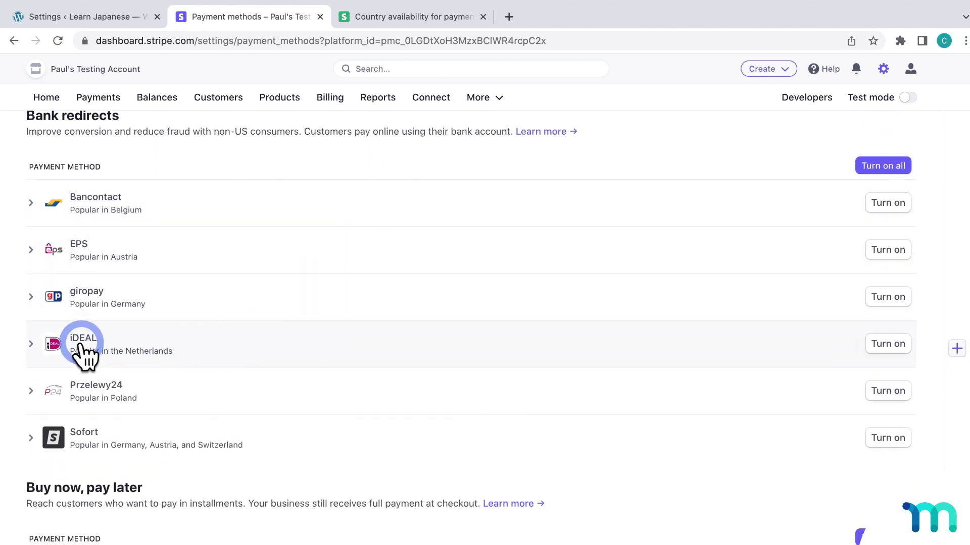
{"action": "left_click", "coordinate": [878, 344]}
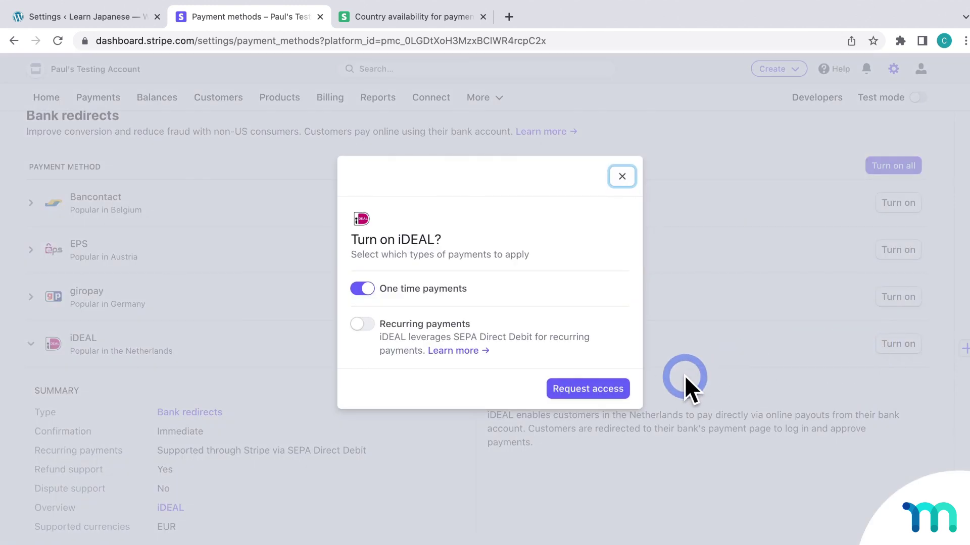
{"action": "left_click", "coordinate": [626, 389]}
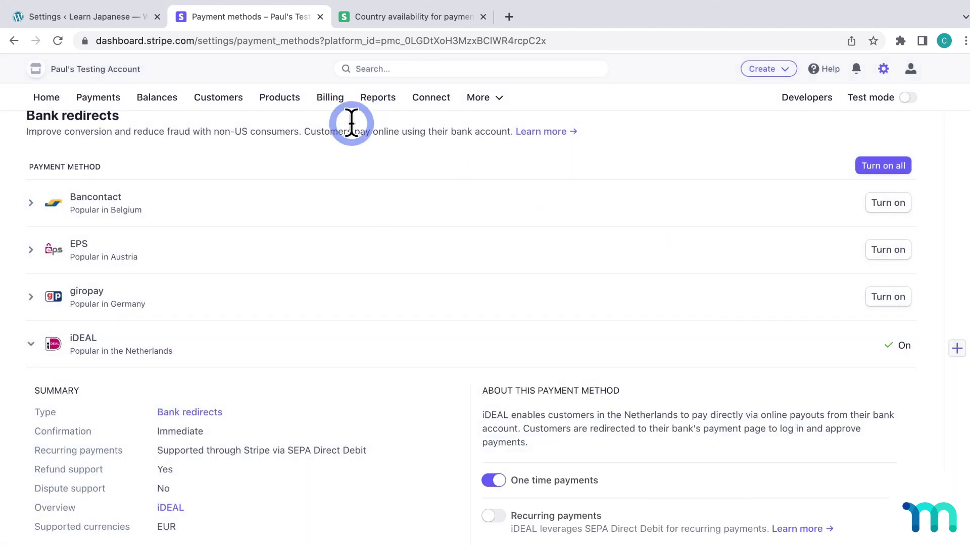
{"action": "left_click", "coordinate": [130, 18]}
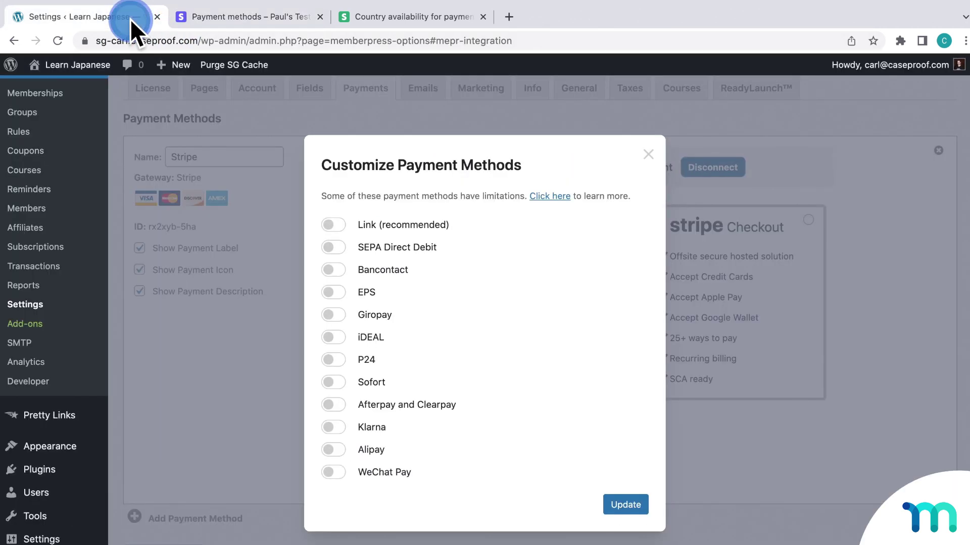
Step: Enable iDEAL in the Customize Payment Methods dialog and save the Stripe gateway settings
{"action": "left_click", "coordinate": [332, 337]}
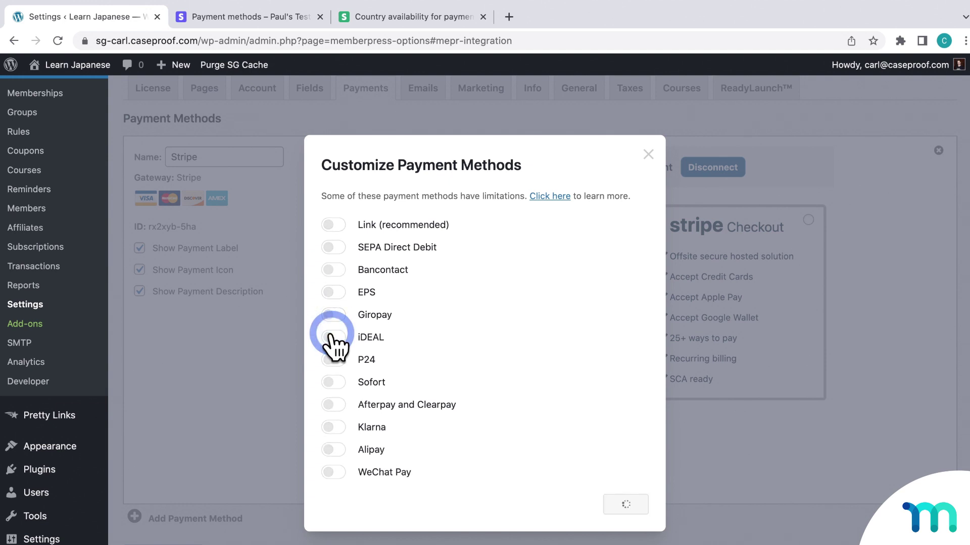
{"action": "left_click", "coordinate": [613, 503]}
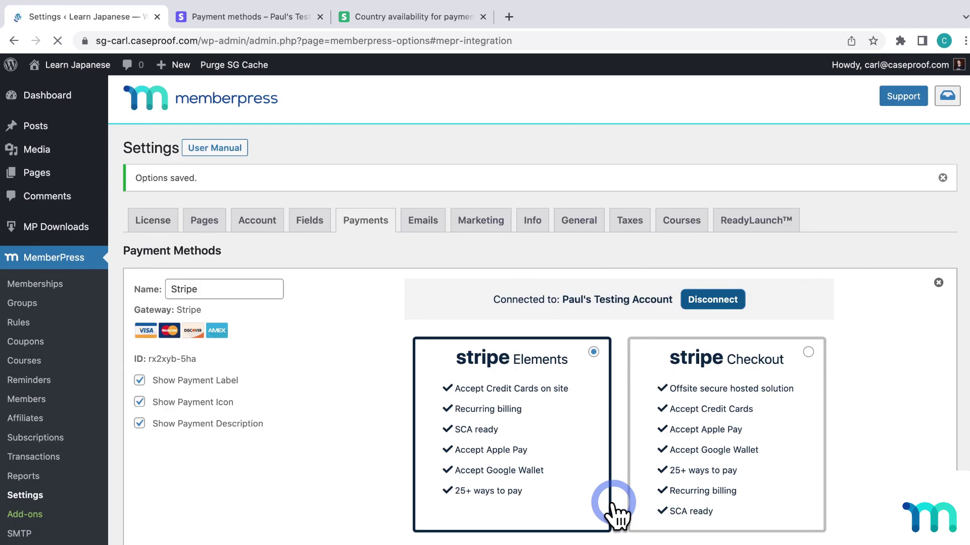
Step: Open the Bonus Course: Conversational Japanese registration page in an incognito window from Memberships
{"action": "left_click", "coordinate": [58, 284]}
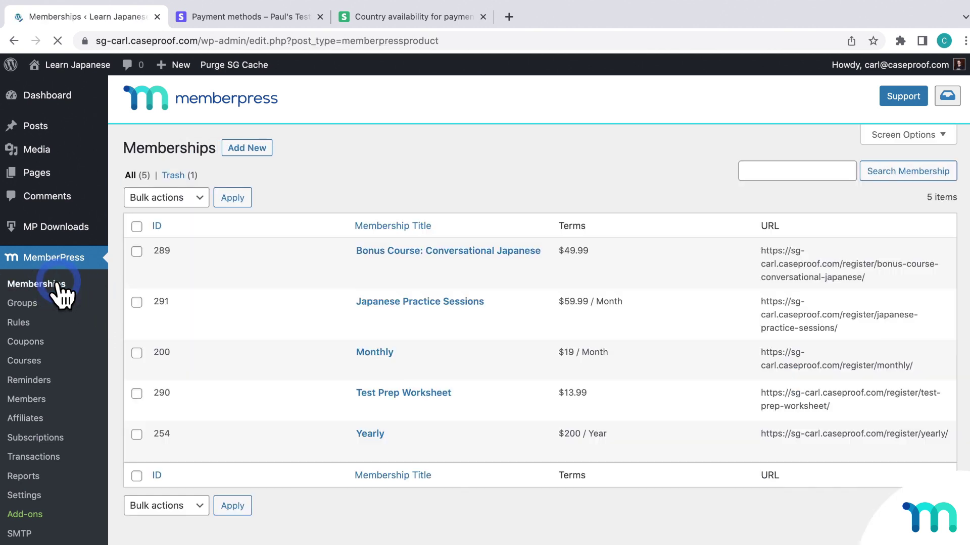
{"action": "mouse_move", "coordinate": [411, 260]}
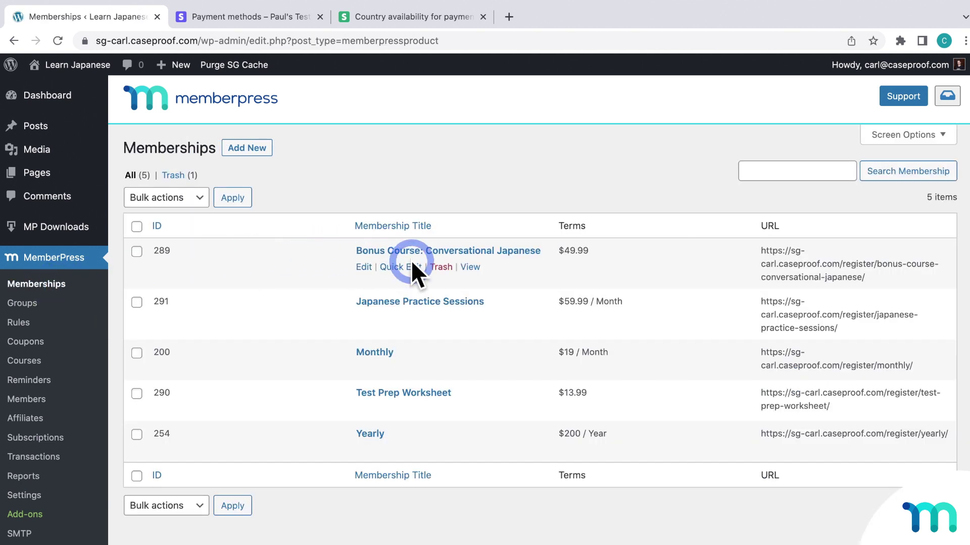
{"action": "right_click", "coordinate": [477, 269]}
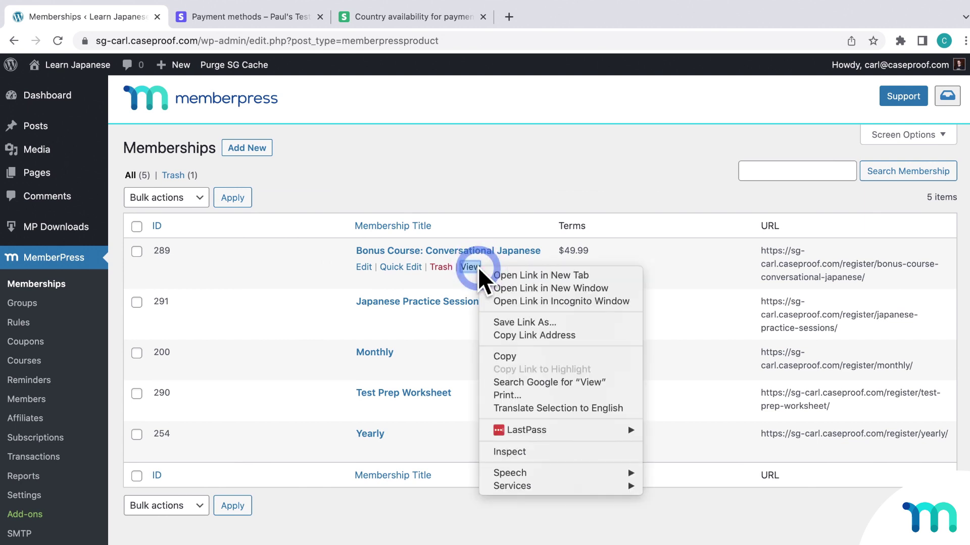
{"action": "left_click", "coordinate": [601, 302]}
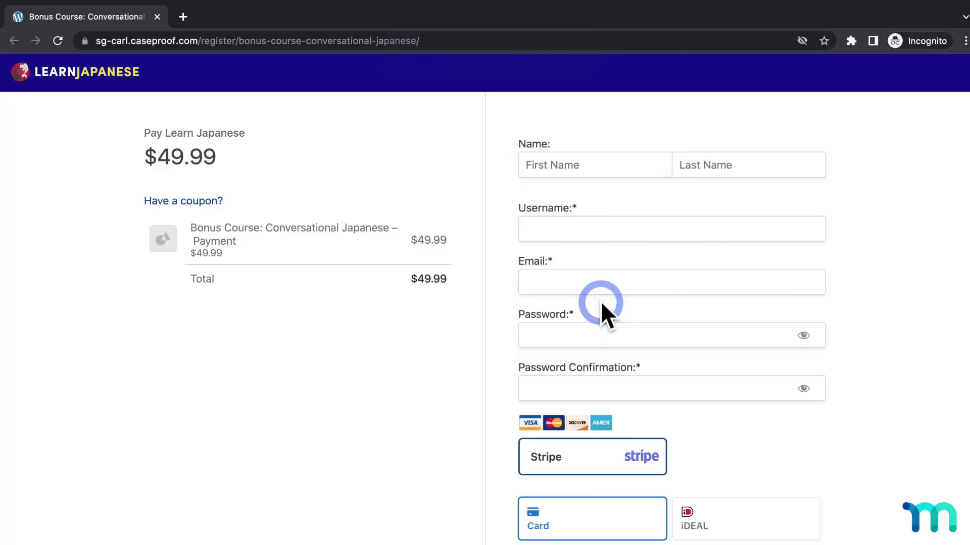
Step: Select iDEAL as the payment option and check the bank list, keeping ASN Bank
{"action": "scroll", "coordinate": [831, 276], "scroll_direction": "down", "scroll_amount": 4}
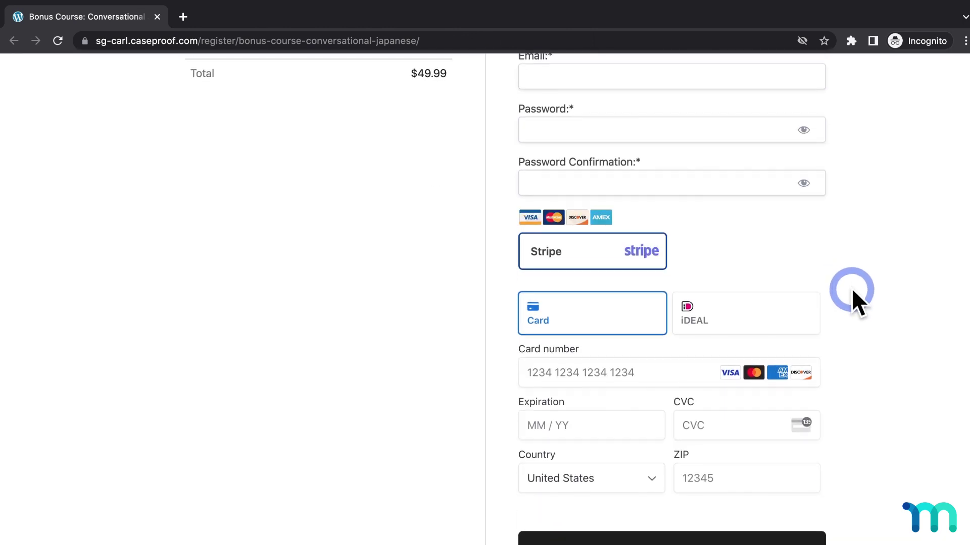
{"action": "left_click", "coordinate": [759, 310]}
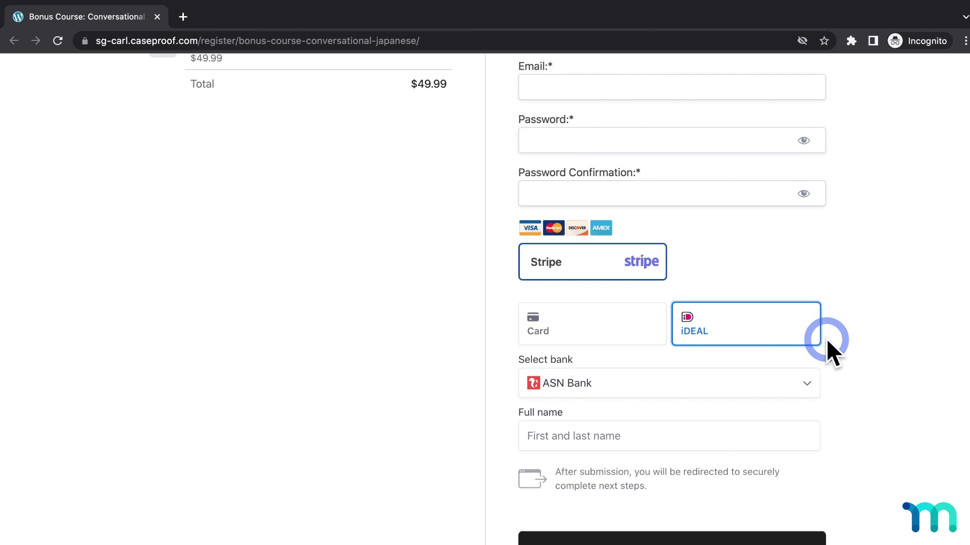
{"action": "left_click", "coordinate": [813, 378]}
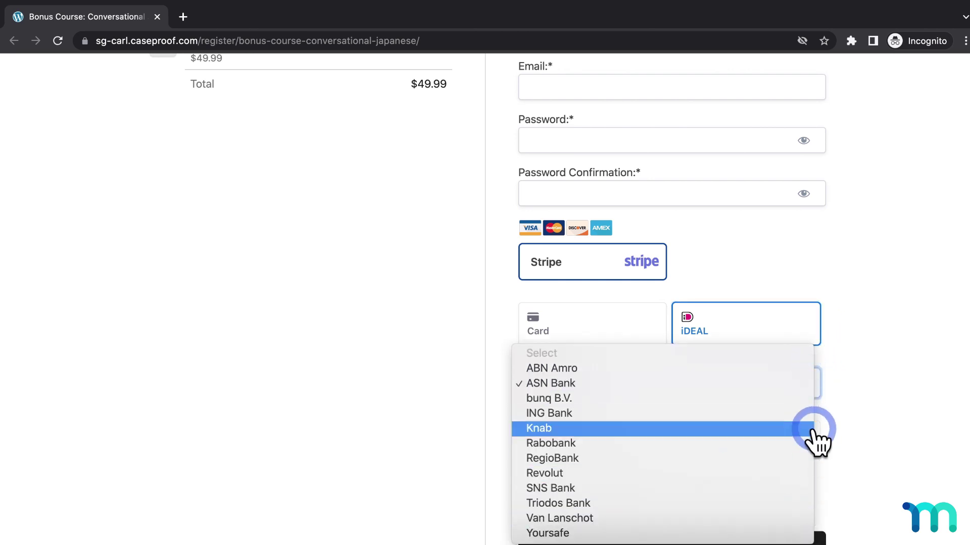
{"action": "left_click", "coordinate": [857, 361]}
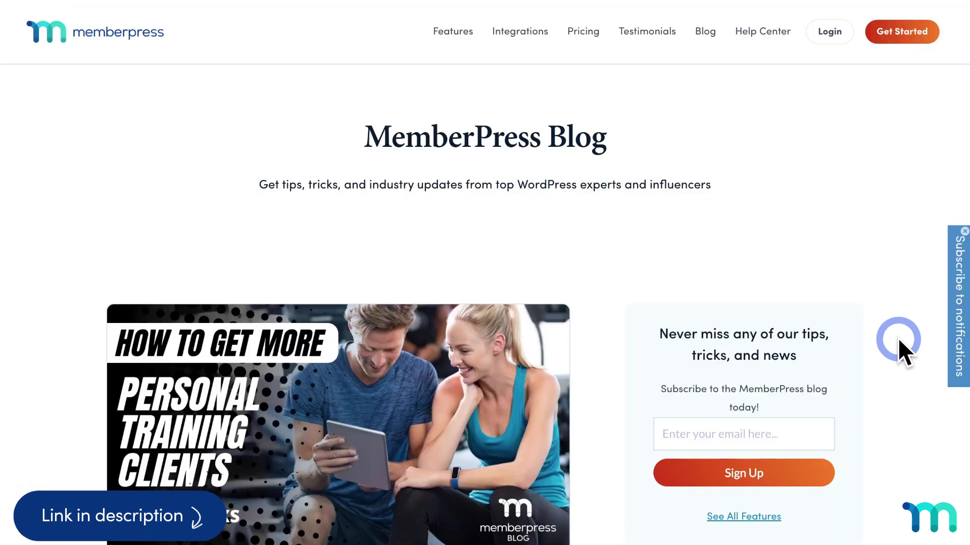
Step: Scroll the MemberPress blog down to the latest posts and Connect with us icons
{"action": "scroll", "coordinate": [684, 366], "scroll_direction": "down", "scroll_amount": 15}
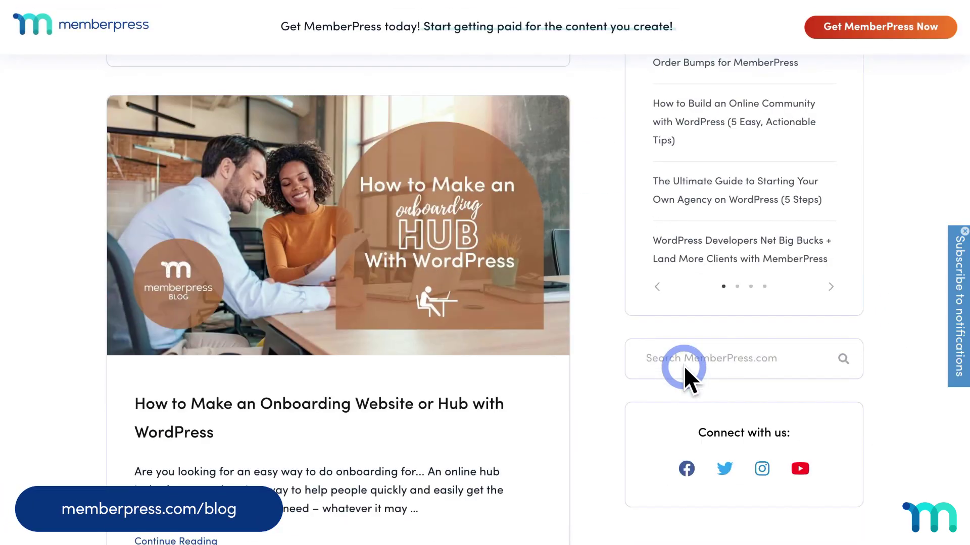